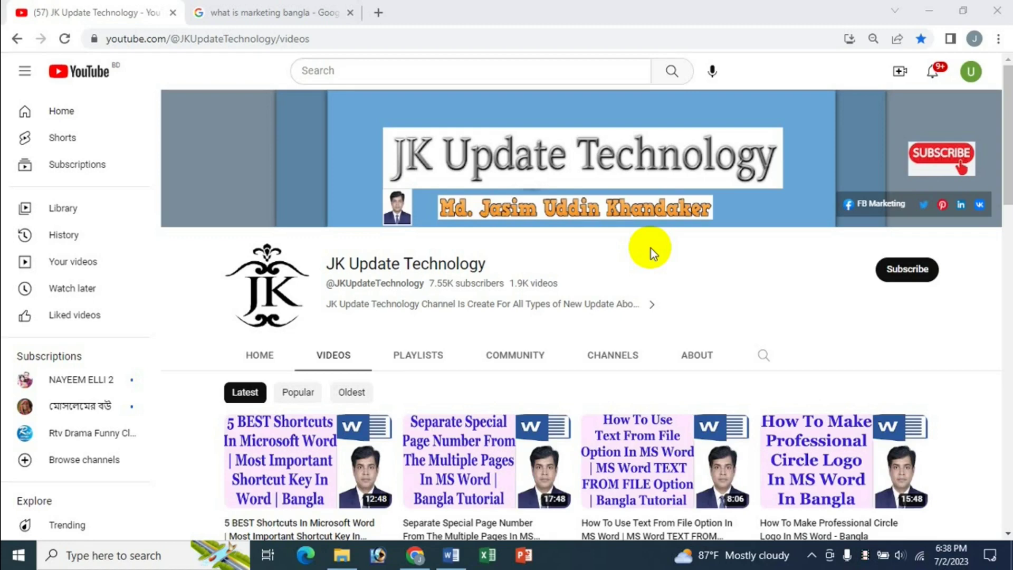
# Step: Switch from Chrome to the blank Word document, Document3, using the taskbar
pyautogui.click(451, 555)
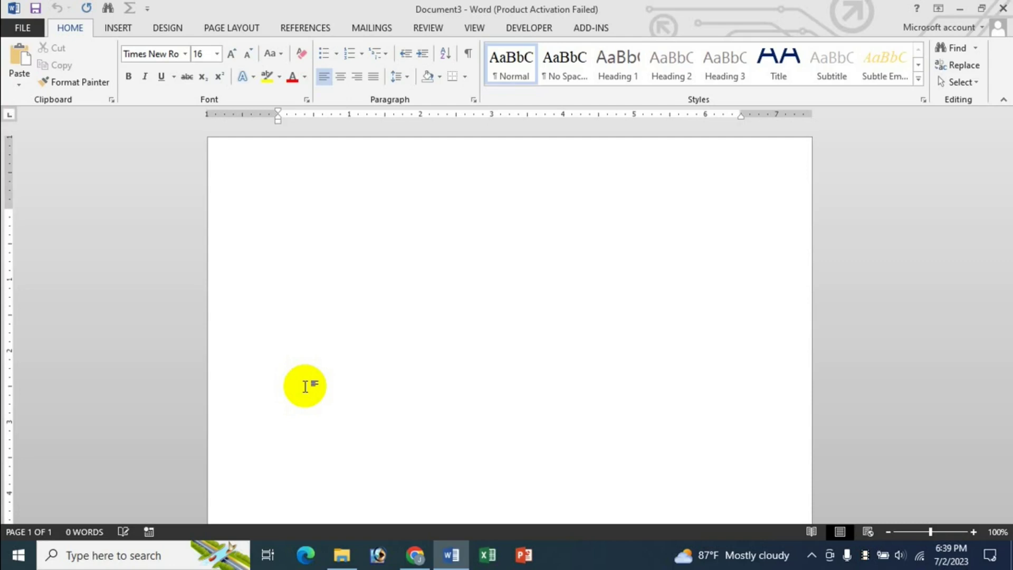
# Step: Open the AutoCorrect: English (United States) dialog from Word's Proofing options
pyautogui.click(32, 33)
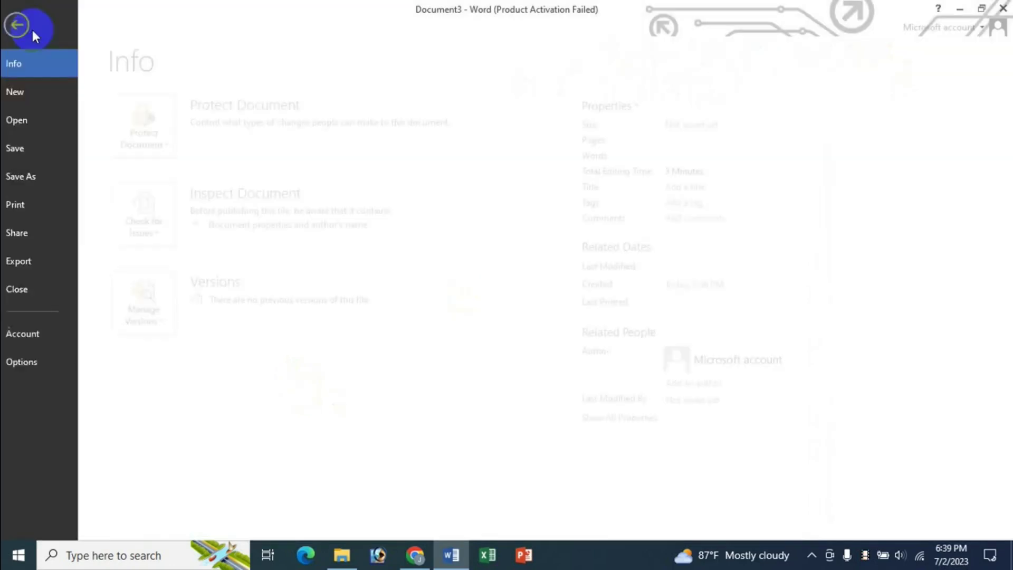
pyautogui.click(30, 358)
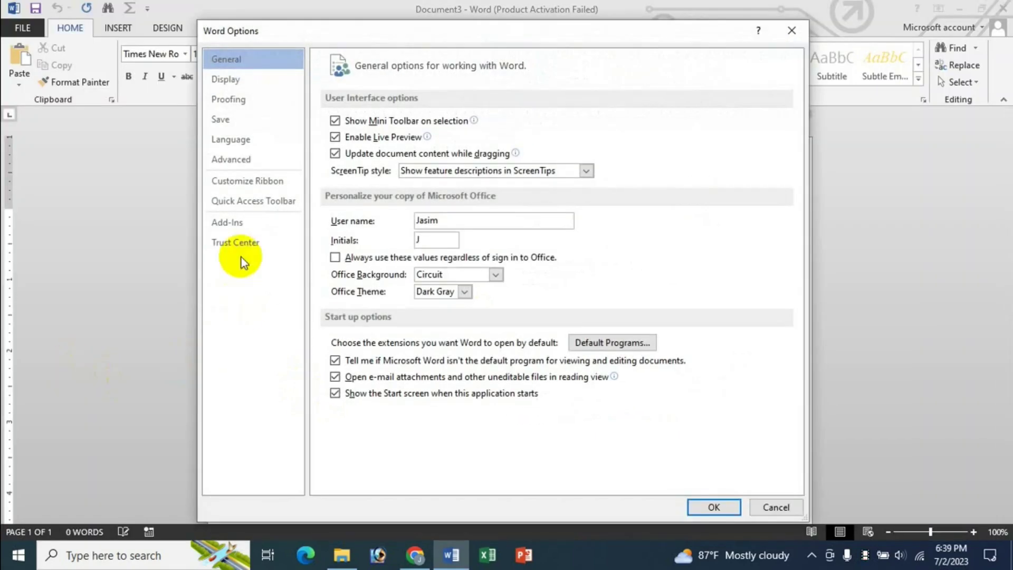
pyautogui.click(236, 102)
pyautogui.click(607, 124)
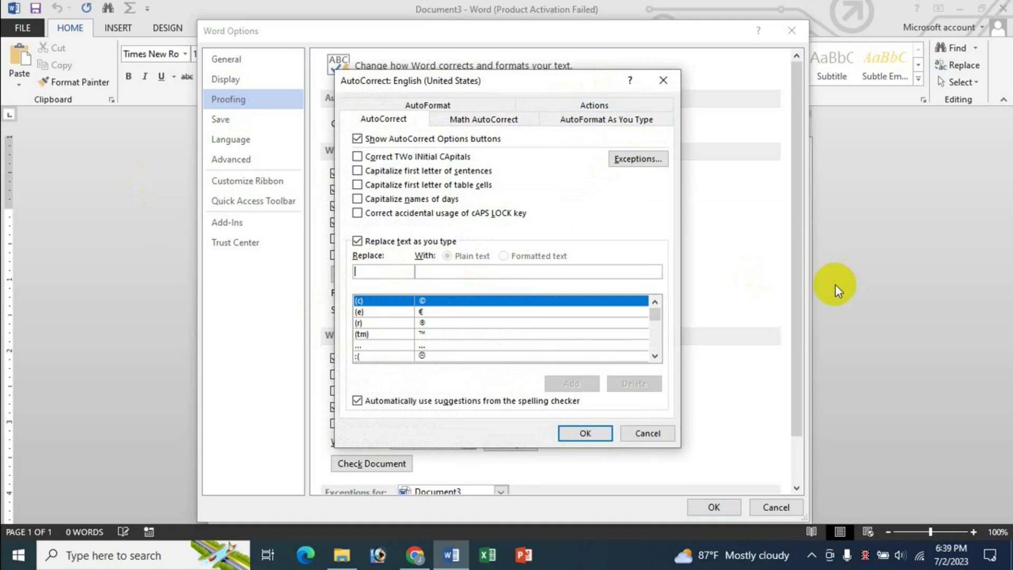
# Step: Add an AutoCorrect entry replacing .123 with 'bangladesh is a small country' and confirm it
pyautogui.write('.')
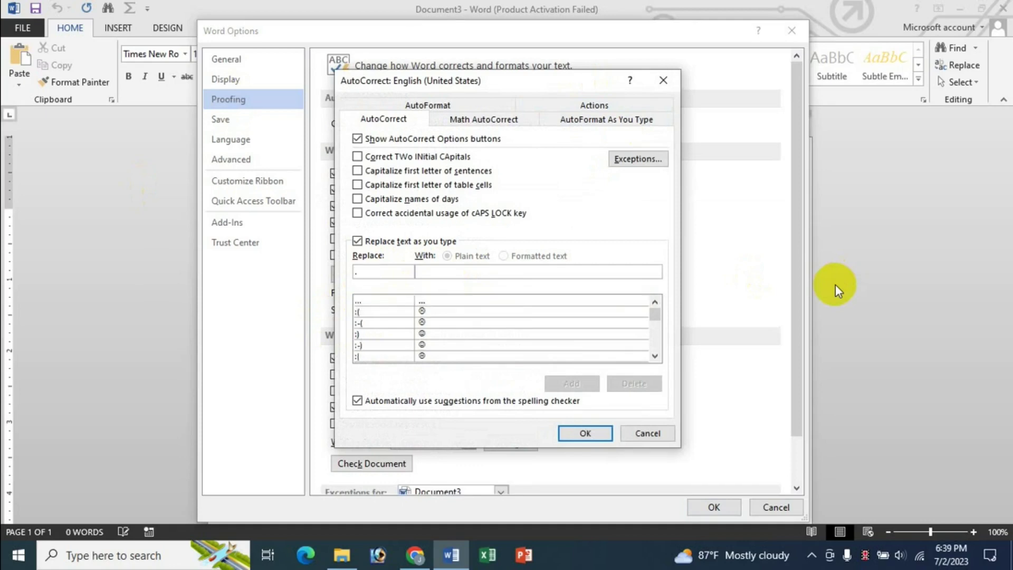
pyautogui.write('123')
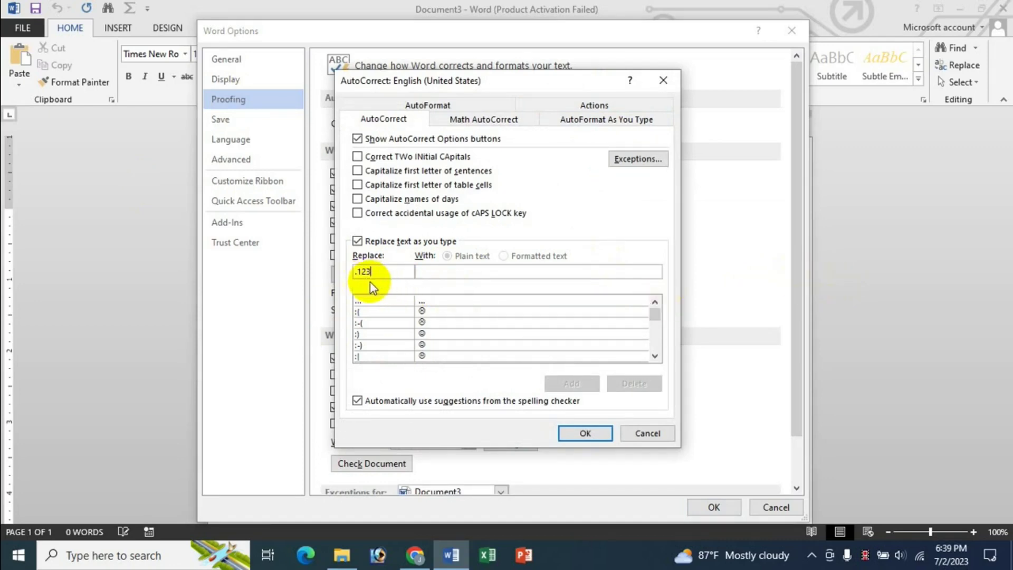
pyautogui.click(449, 273)
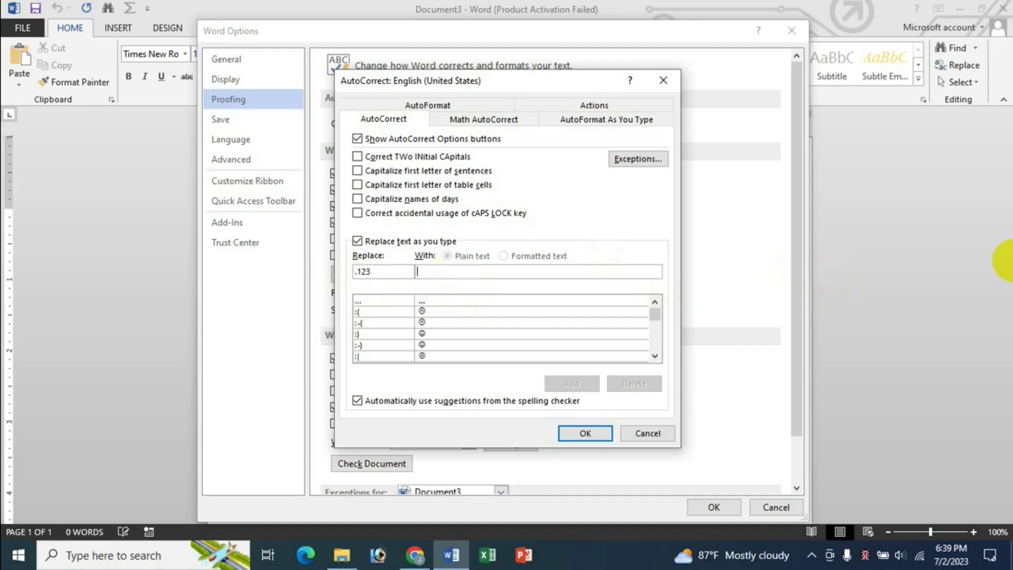
pyautogui.write('ba')
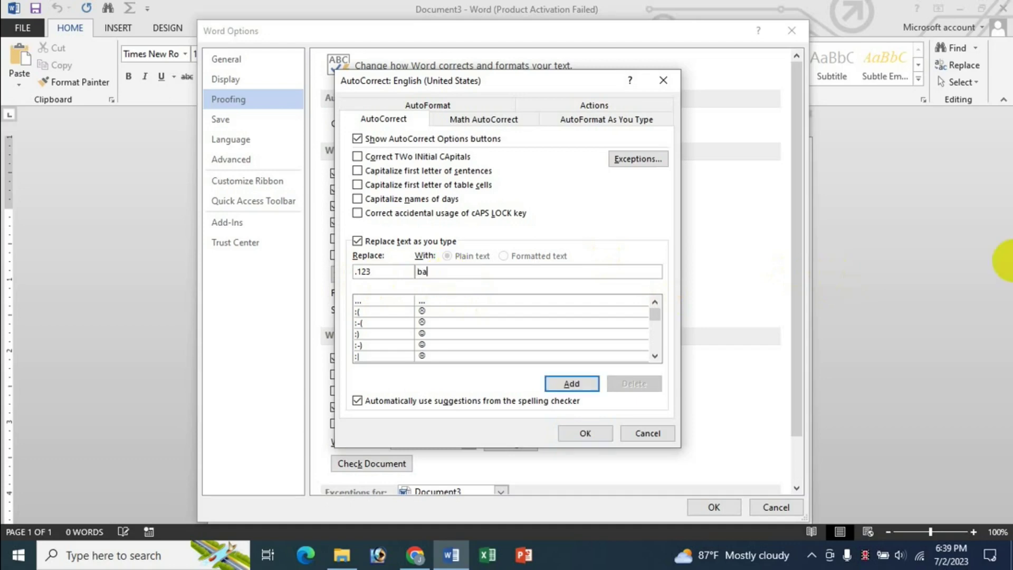
pyautogui.write('ngladesh is a ')
pyautogui.write('small country.')
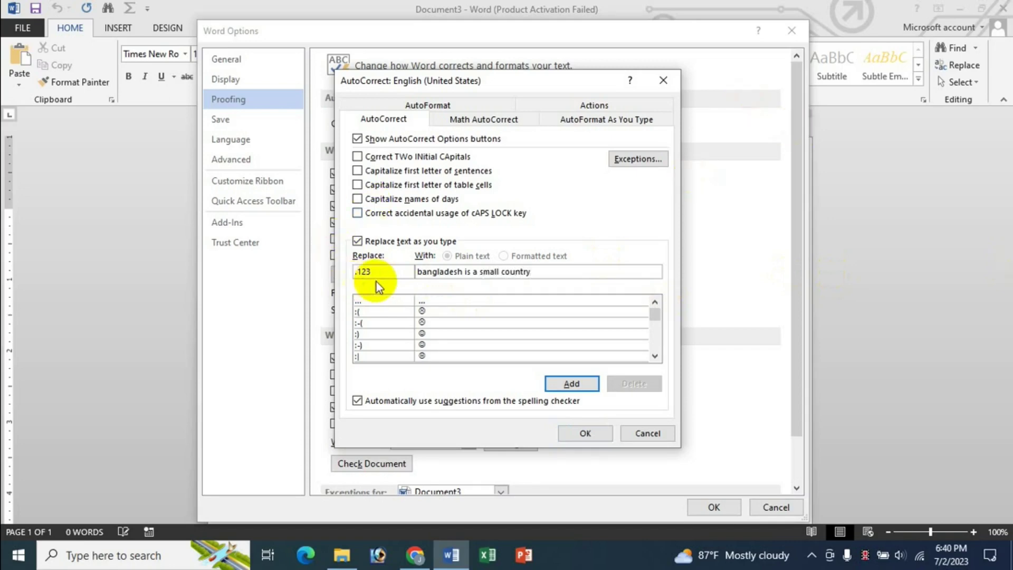
pyautogui.press('BackSpace')
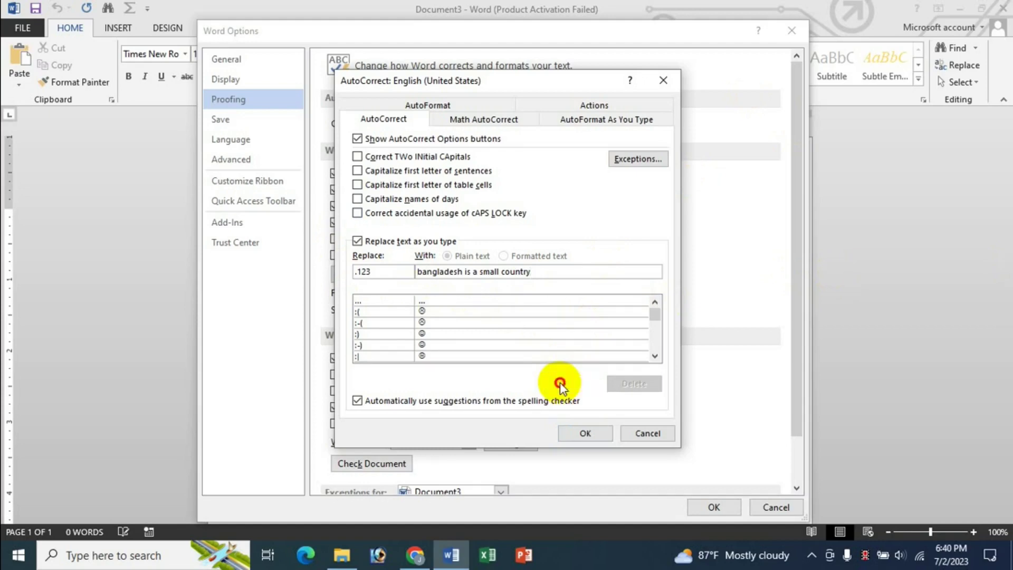
pyautogui.click(560, 377)
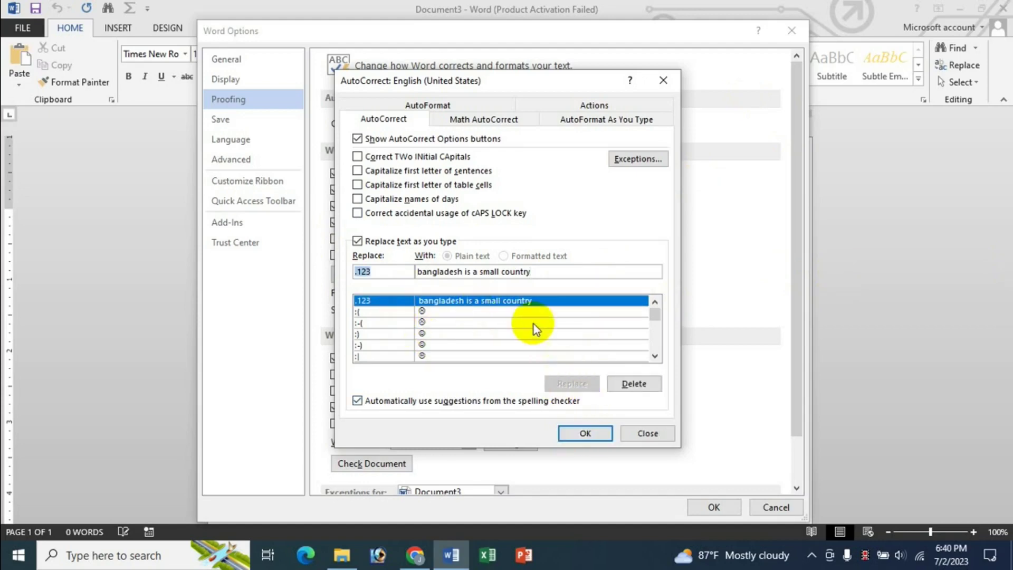
pyautogui.click(583, 432)
# Step: Type sample words with .123 twice, so it expands to 'bangladesh is a small country'
pyautogui.click(713, 507)
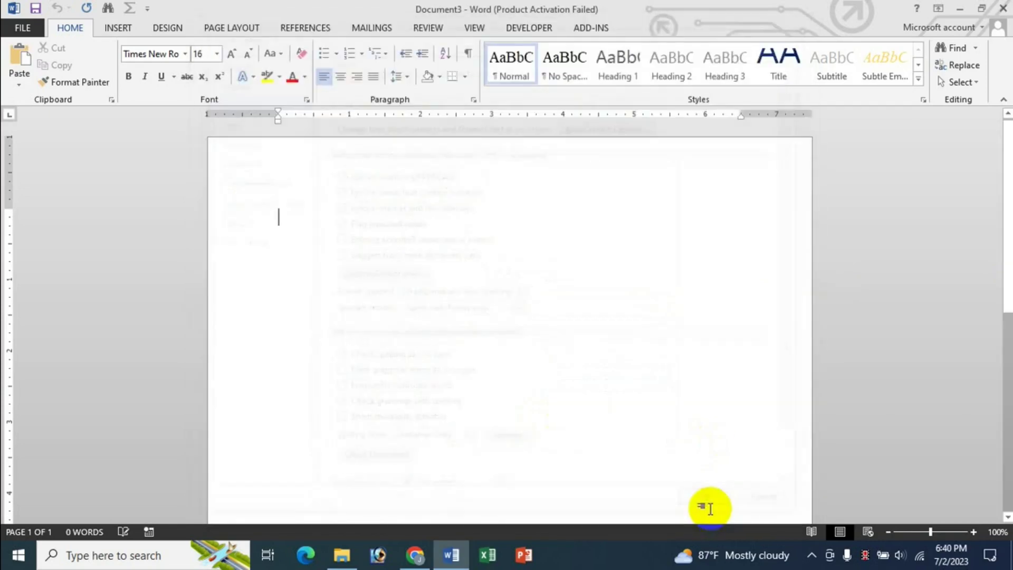
pyautogui.write('klsdfs klsdf')
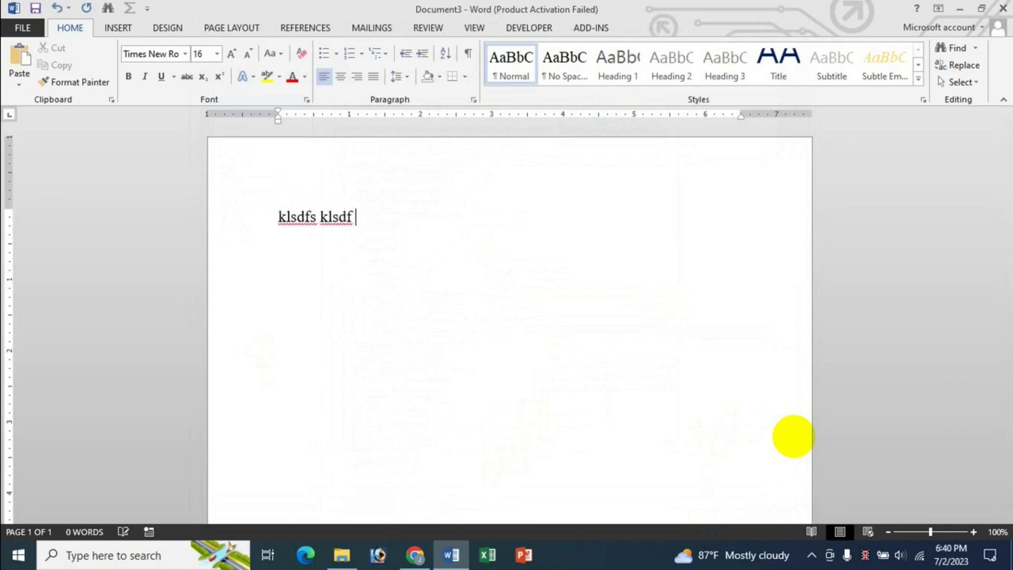
pyautogui.write(' ksd lkdsfs lds df')
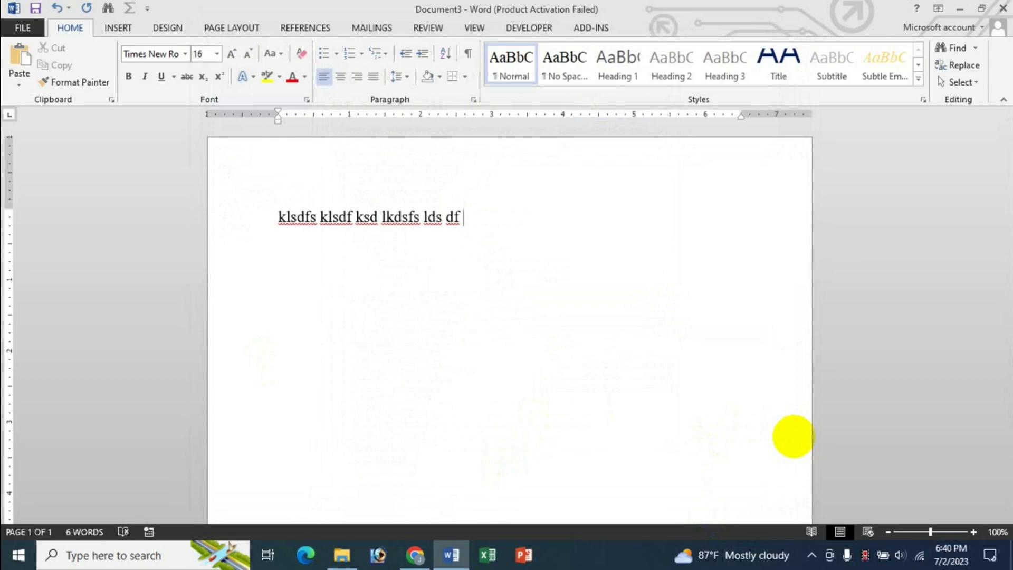
pyautogui.write('.123')
pyautogui.hotkey('ctrl', 'z')
pyautogui.hotkey('ctrl', 'z')
pyautogui.write('dss')
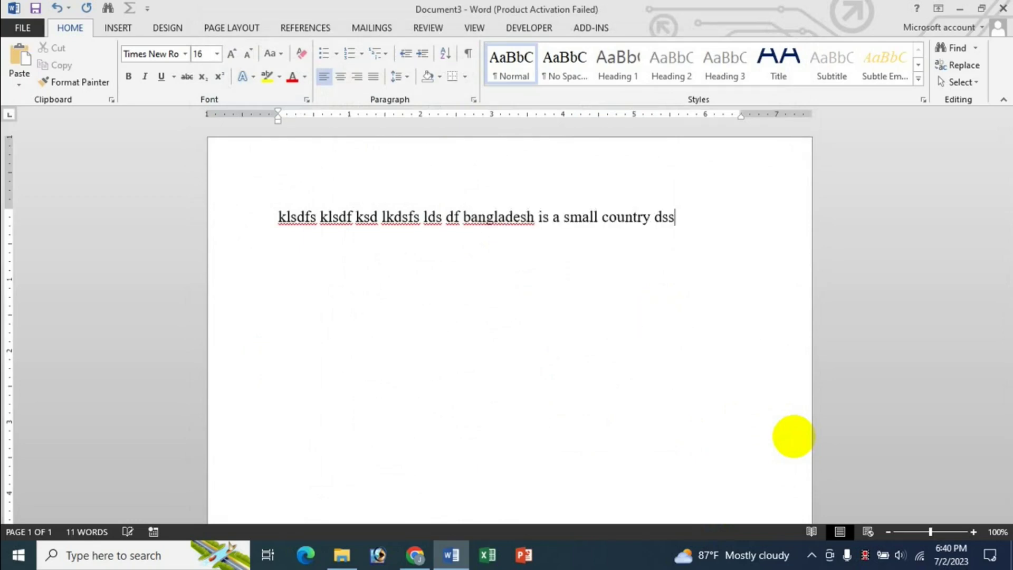
pyautogui.write('fdsf dslfkdsf dslfs f d')
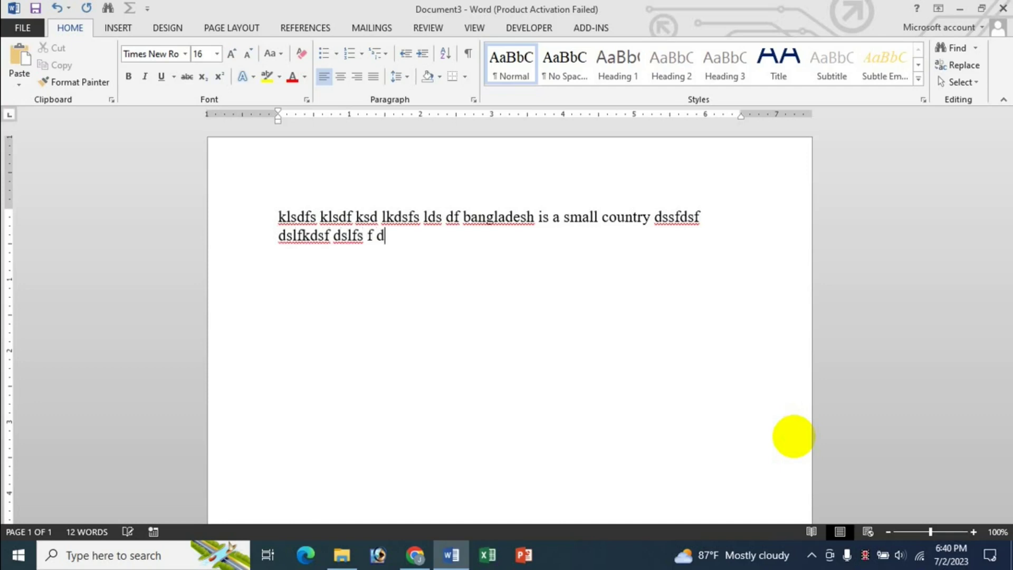
pyautogui.write(' dsfsdf ds  sdfsdf')
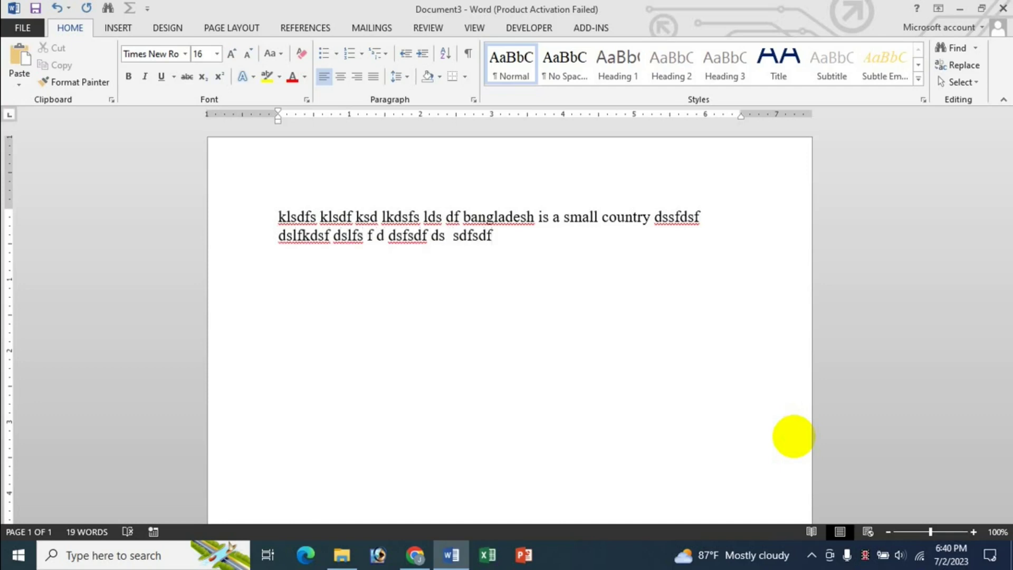
pyautogui.press('Return')
pyautogui.write('dsflkdsfs')
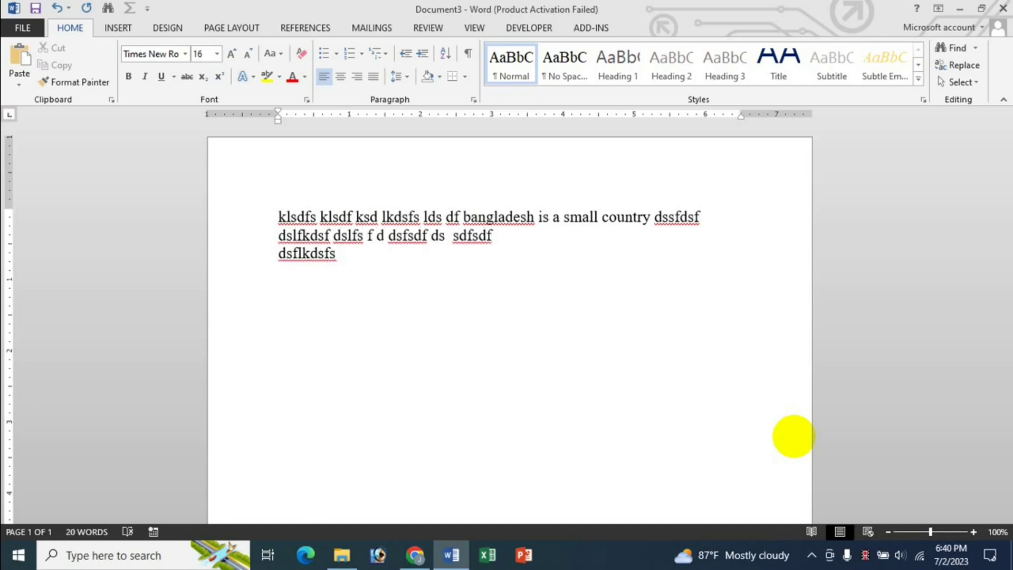
pyautogui.write(' .123')
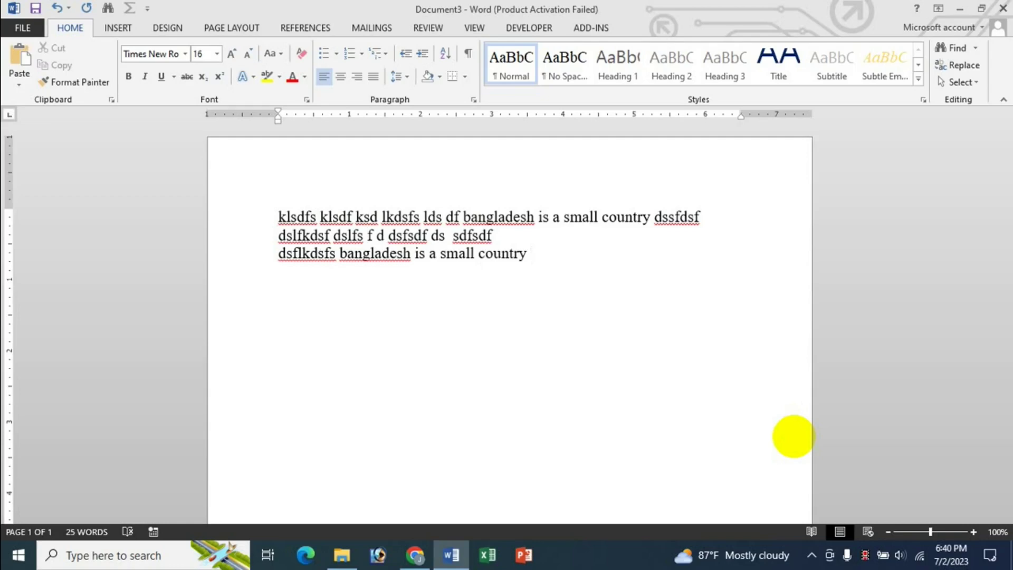
# Step: Reopen AutoCorrect Options from Proofing and put the cursor in the Replace box
pyautogui.click(23, 27)
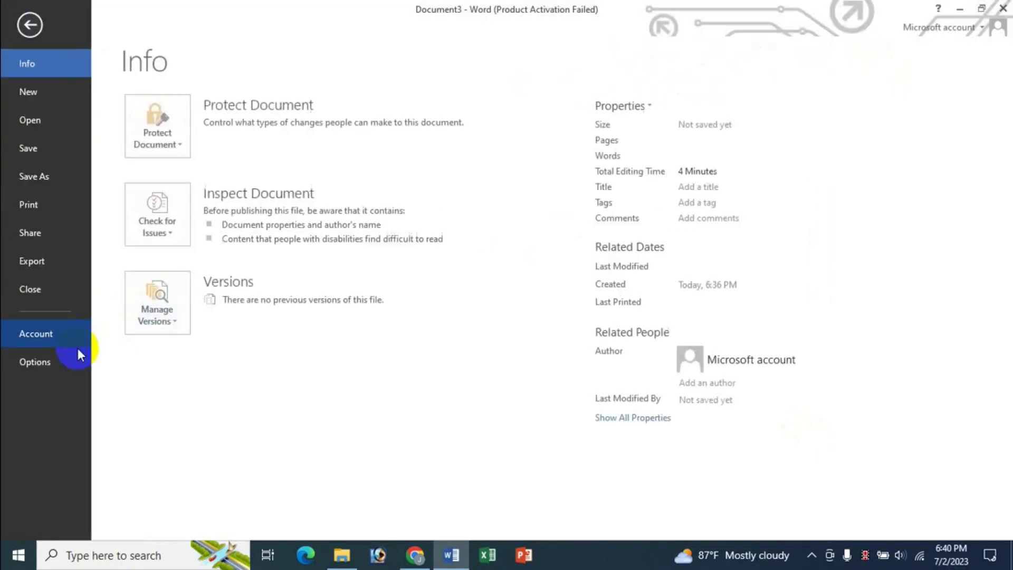
pyautogui.click(62, 359)
pyautogui.click(233, 99)
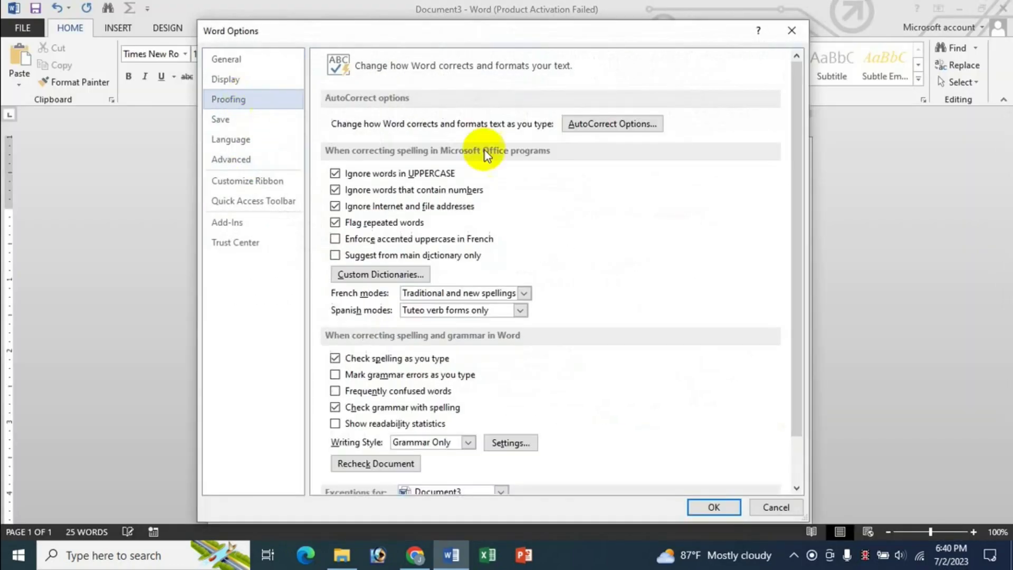
pyautogui.click(610, 124)
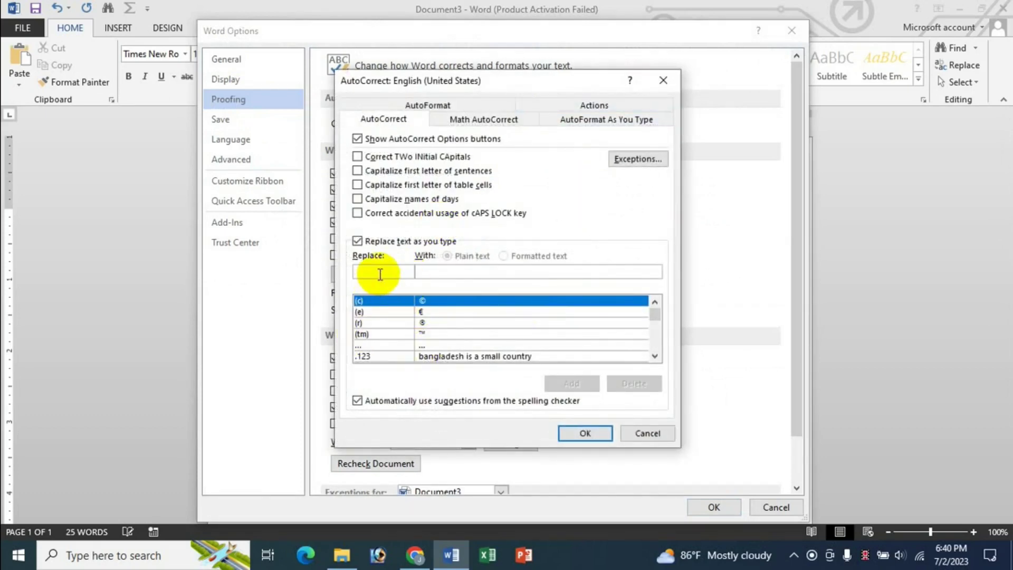
pyautogui.click(380, 275)
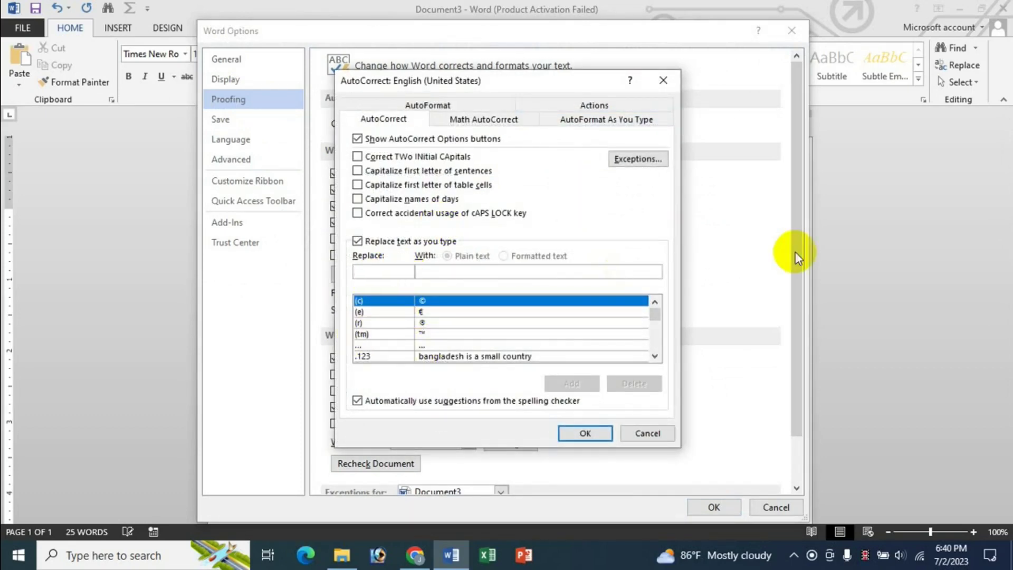
# Step: Add a jk entry expanding to 'jk online shop dsklfsd dsf sdf sf' and close both dialogs
pyautogui.write('jk')
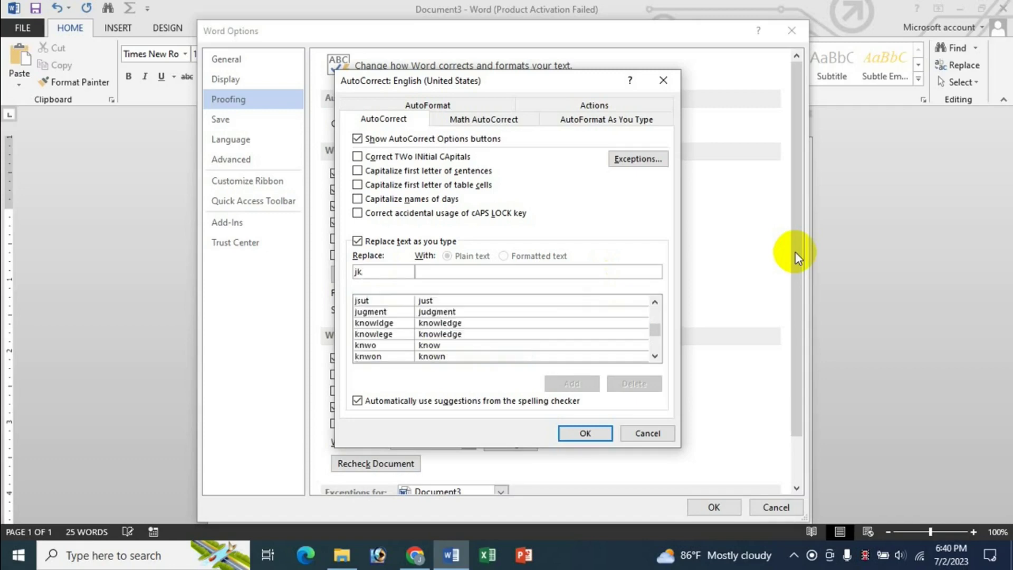
pyautogui.click(445, 270)
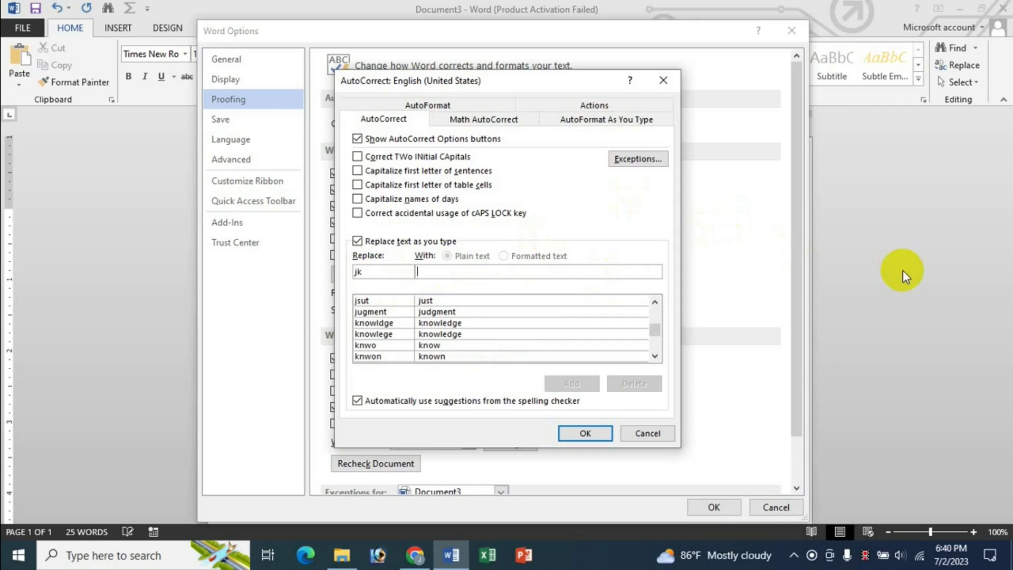
pyautogui.write('jk o')
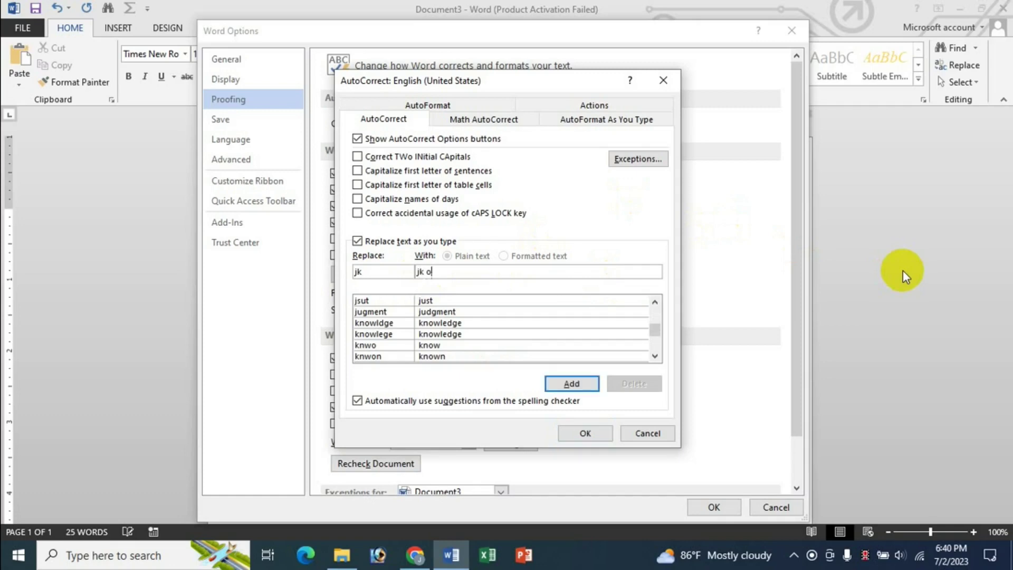
pyautogui.write('nline shop')
pyautogui.write(' dsklfsd dsf sdf sf')
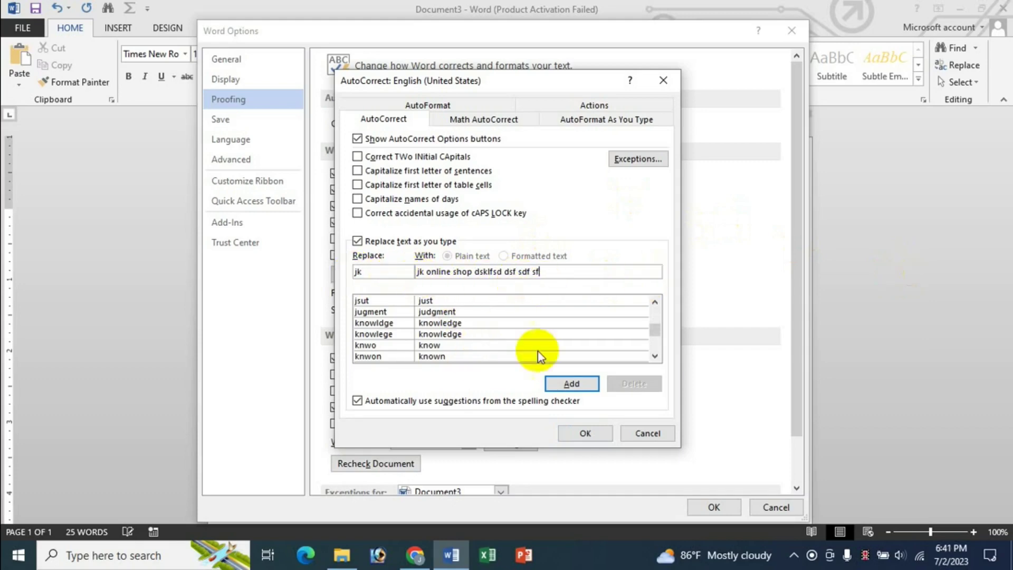
pyautogui.click(567, 383)
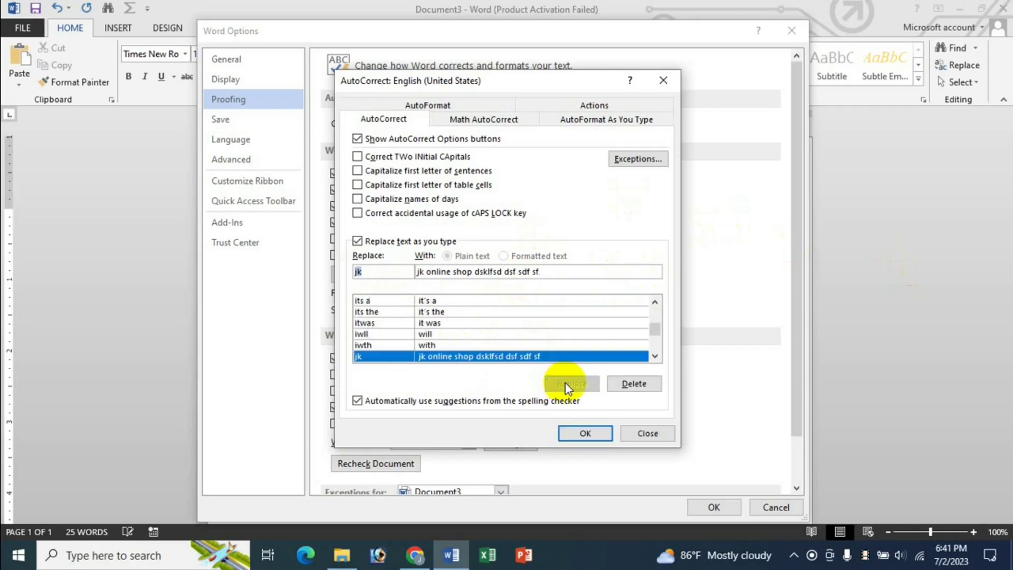
pyautogui.click(581, 435)
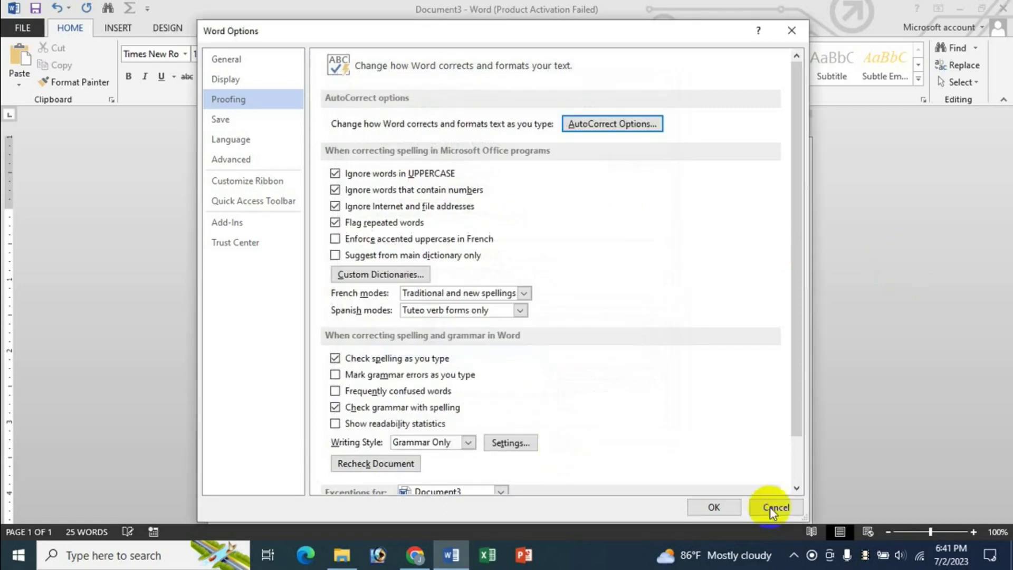
pyautogui.click(732, 509)
# Step: Type sample text and a new line ending in jk so it expands to the full phrase
pyautogui.write('kjdsfsd ')
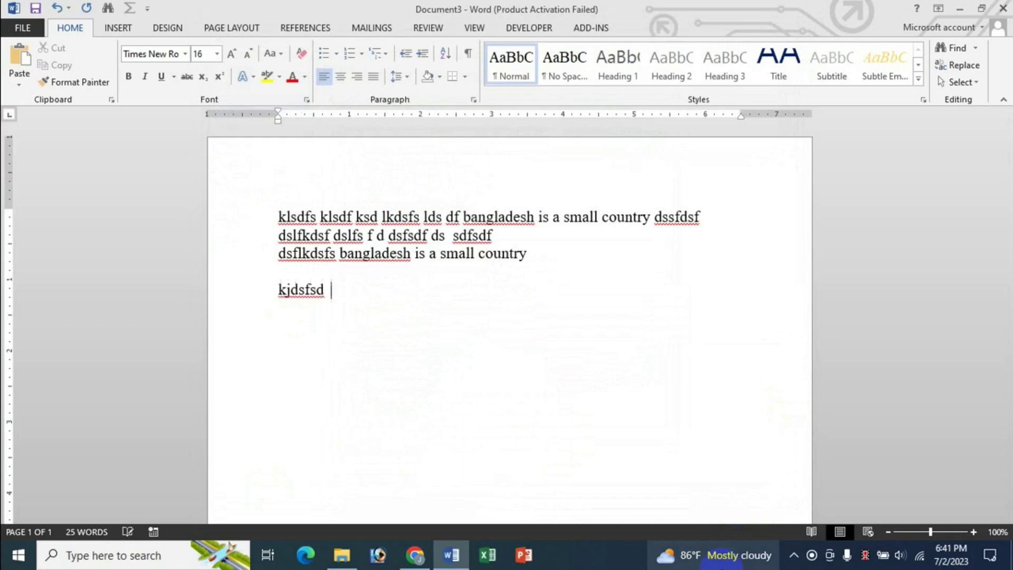
pyautogui.write(' sd dsf')
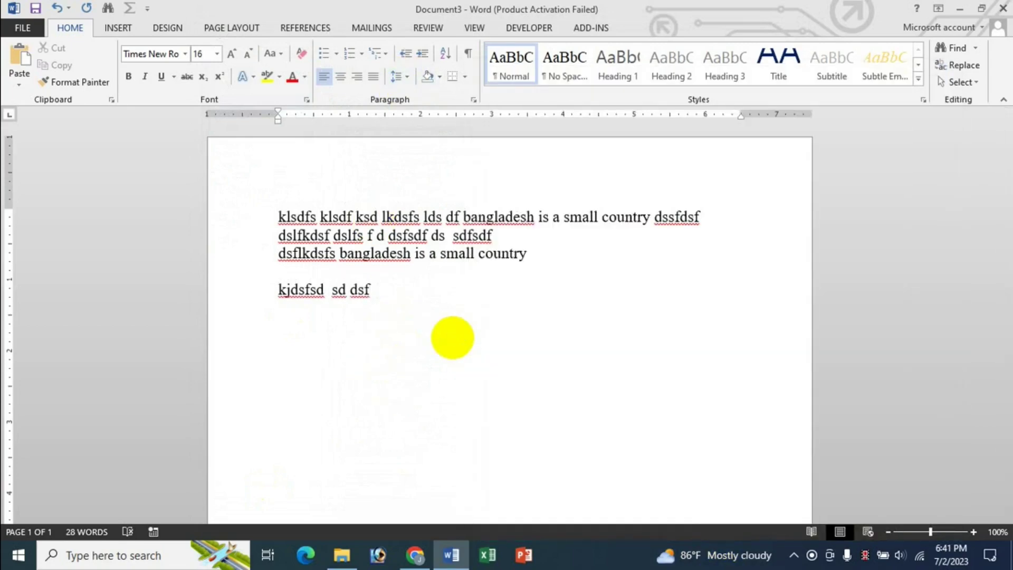
pyautogui.write('  jk online shop dsklfsd dsf sdf sf')
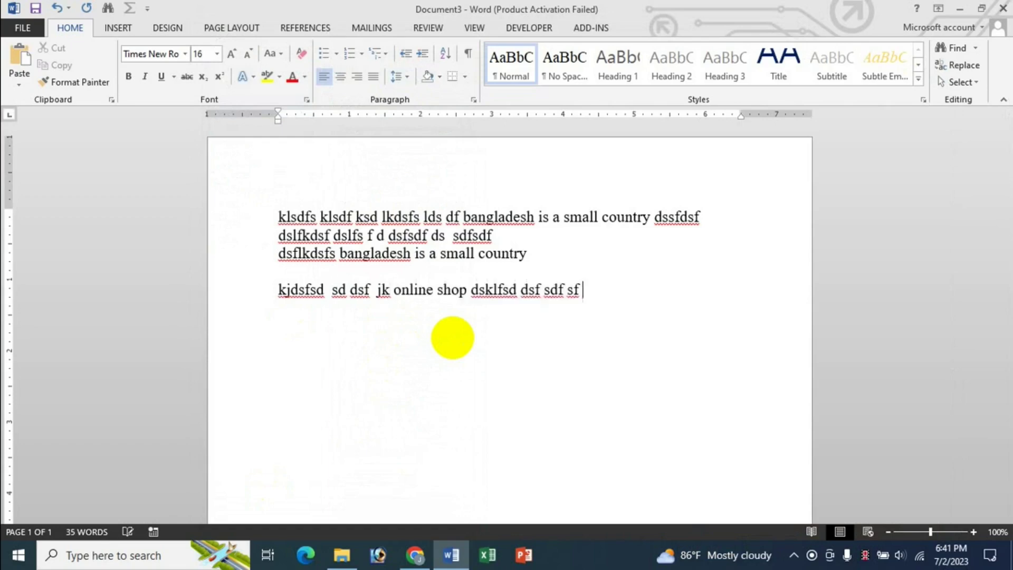
pyautogui.press('Return')
pyautogui.press('Return')
pyautogui.write('dsfds  dsf')
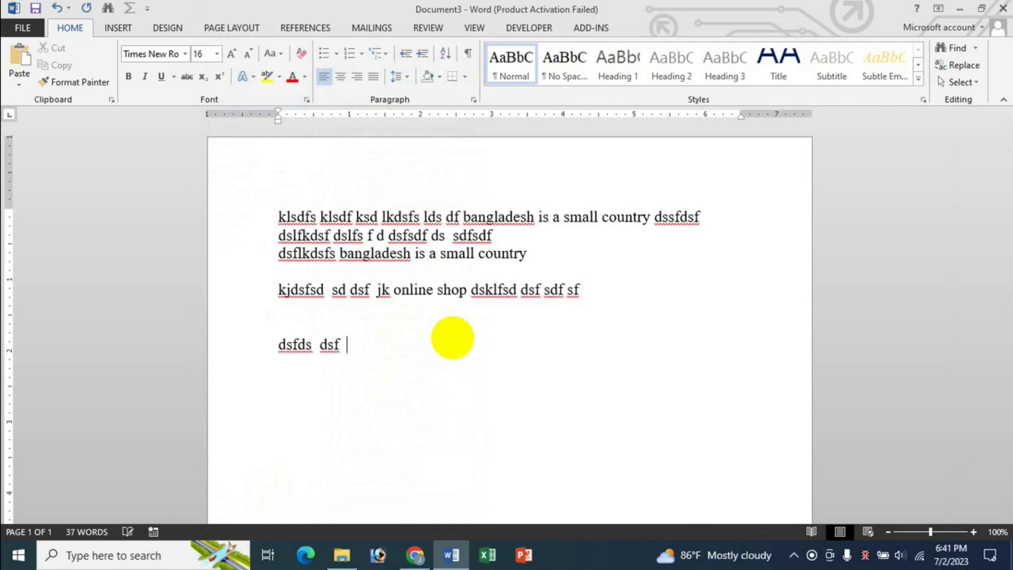
pyautogui.write('  jk')
pyautogui.write('online shop dsklfsd dsf sdf sf')
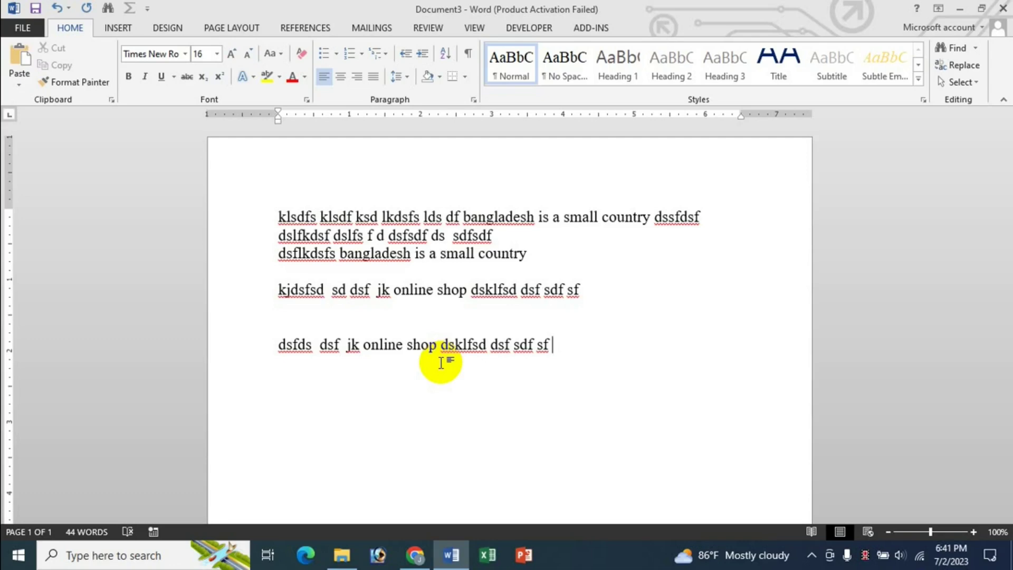
# Step: Uncheck 'Replace text as you type' in the AutoCorrect Options dialog and confirm
pyautogui.click(27, 31)
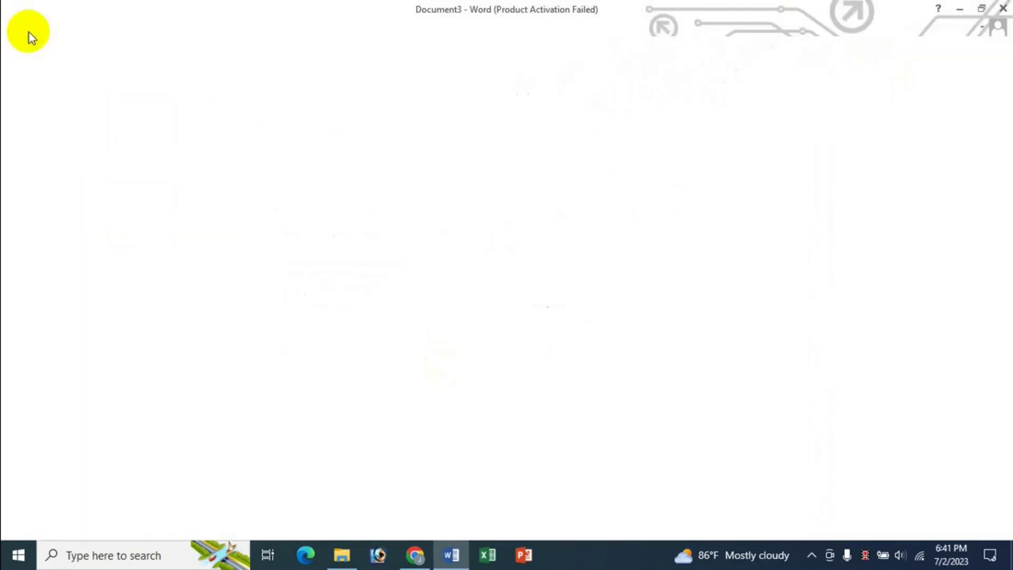
pyautogui.click(34, 366)
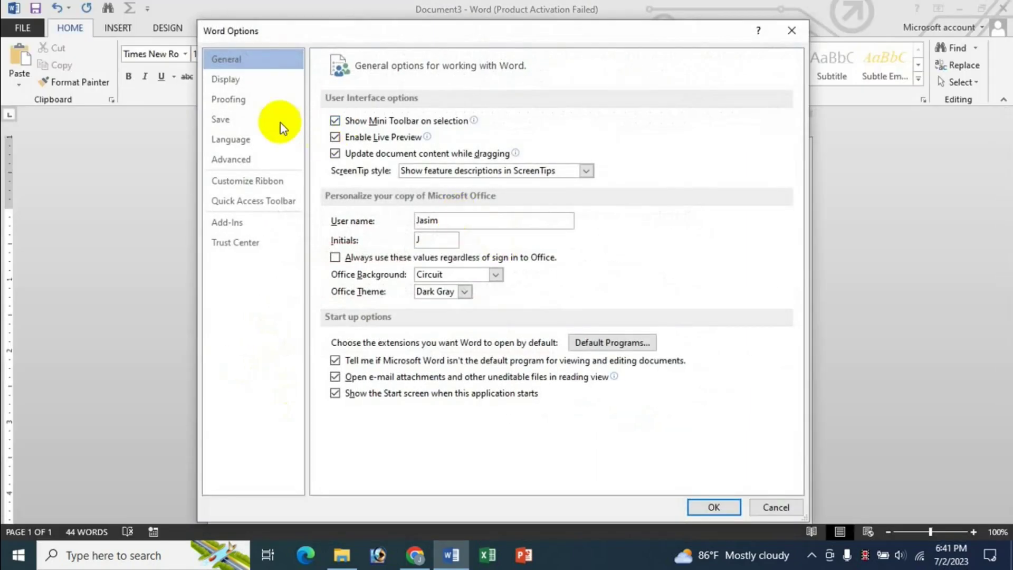
pyautogui.click(270, 104)
pyautogui.click(600, 126)
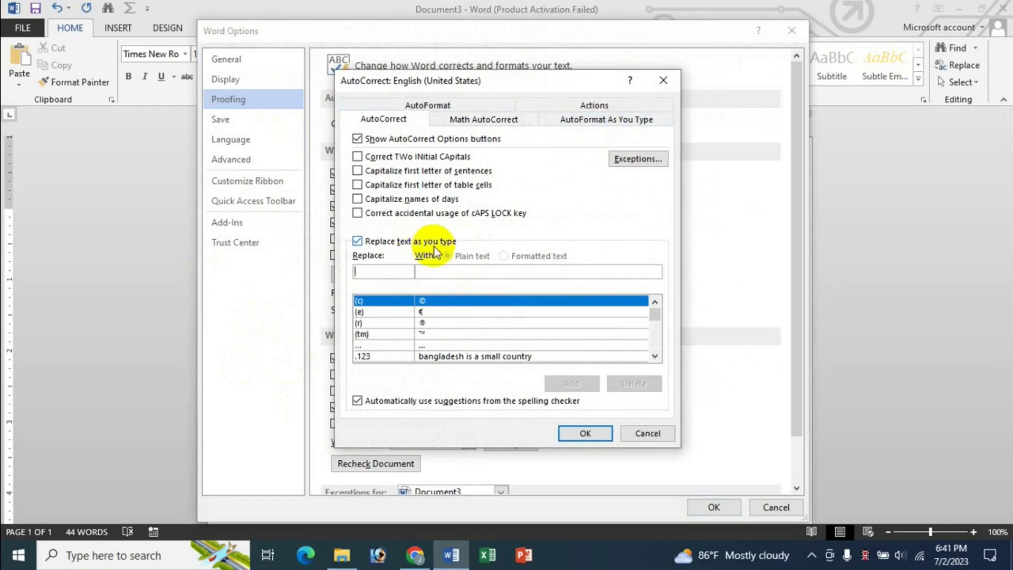
pyautogui.click(380, 272)
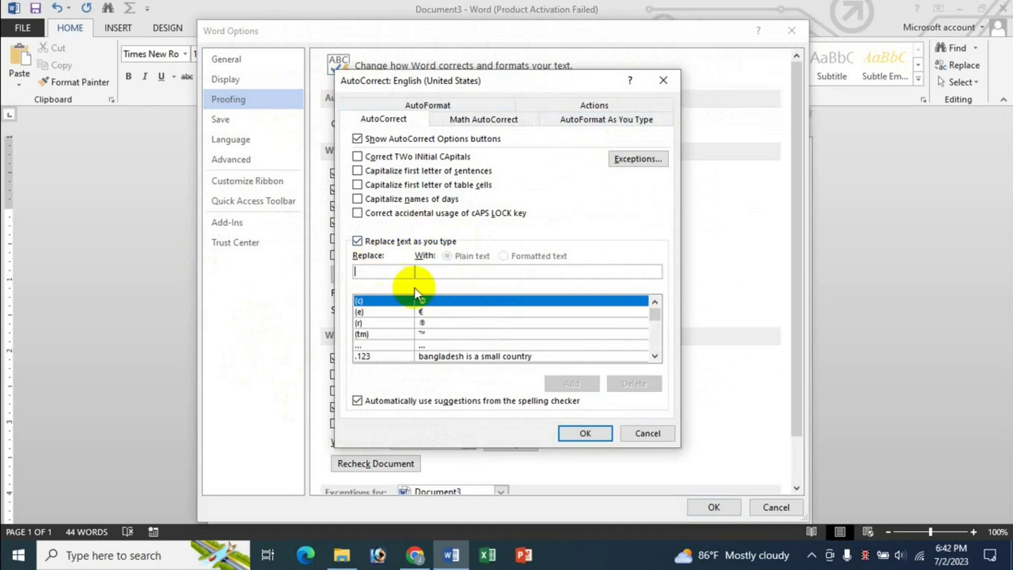
pyautogui.click(357, 241)
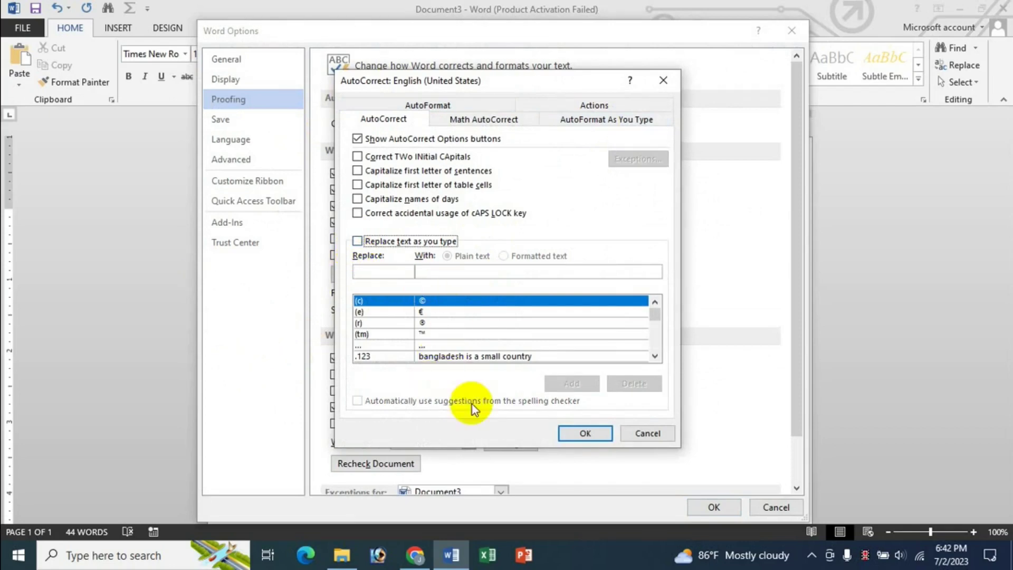
pyautogui.click(567, 433)
# Step: On a new line, type 'jsdkds df.123 lkdsjkfjdskf jk' to confirm neither shortcut expands
pyautogui.click(717, 508)
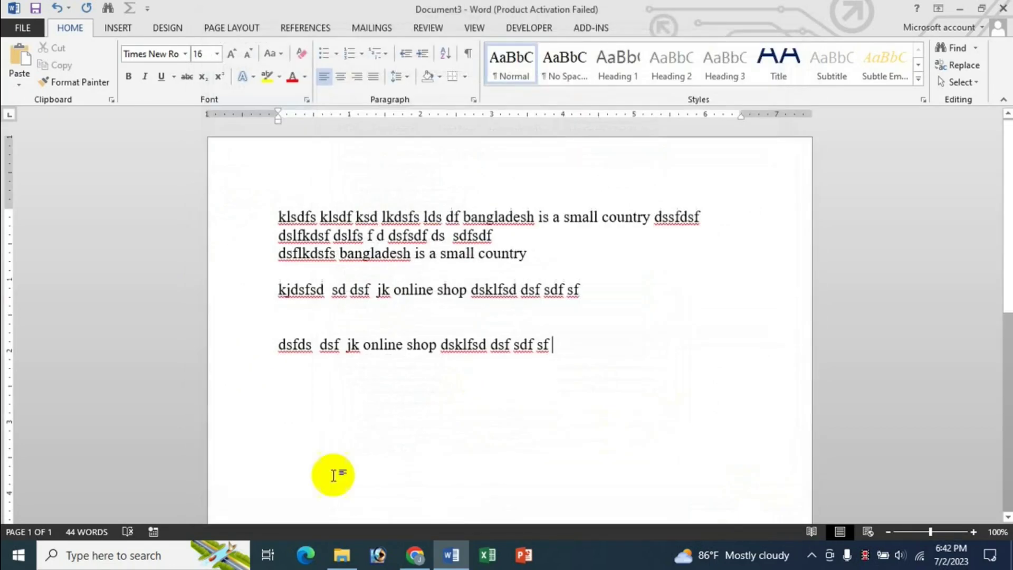
pyautogui.press('Return')
pyautogui.press('Return')
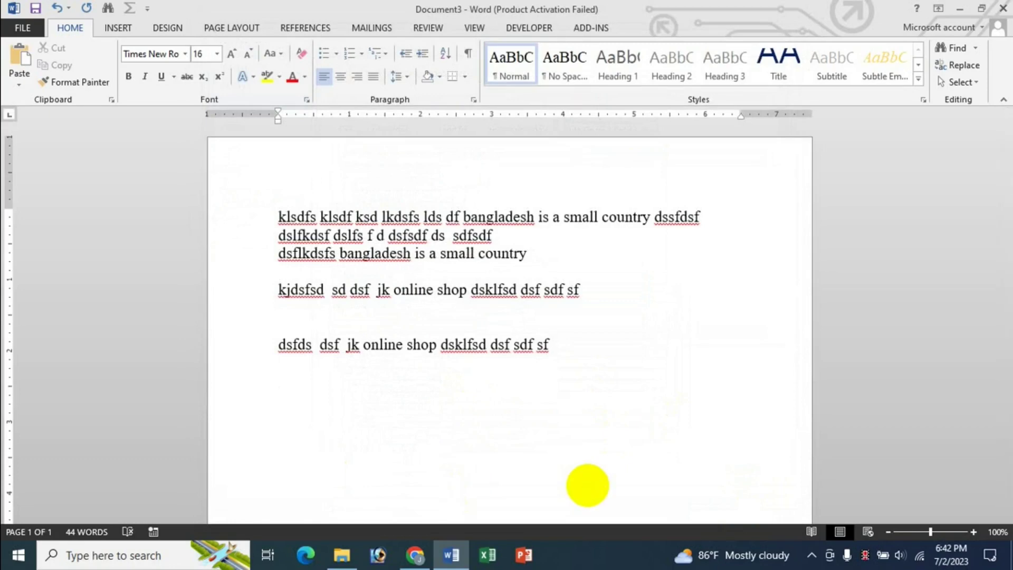
pyautogui.write('jsdkds df.')
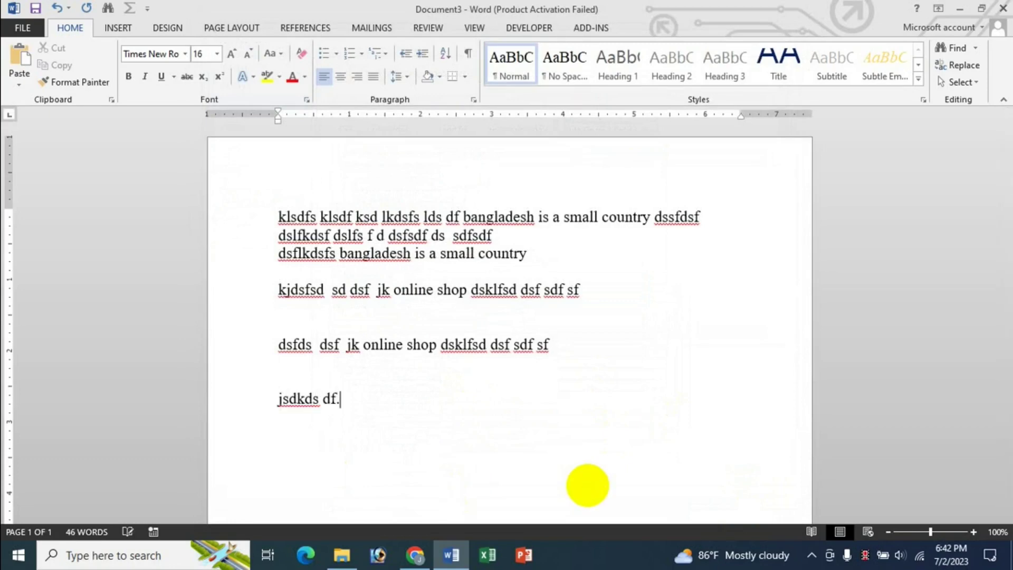
pyautogui.write('123 ')
pyautogui.write('   lkdsjkfjdskf jk')
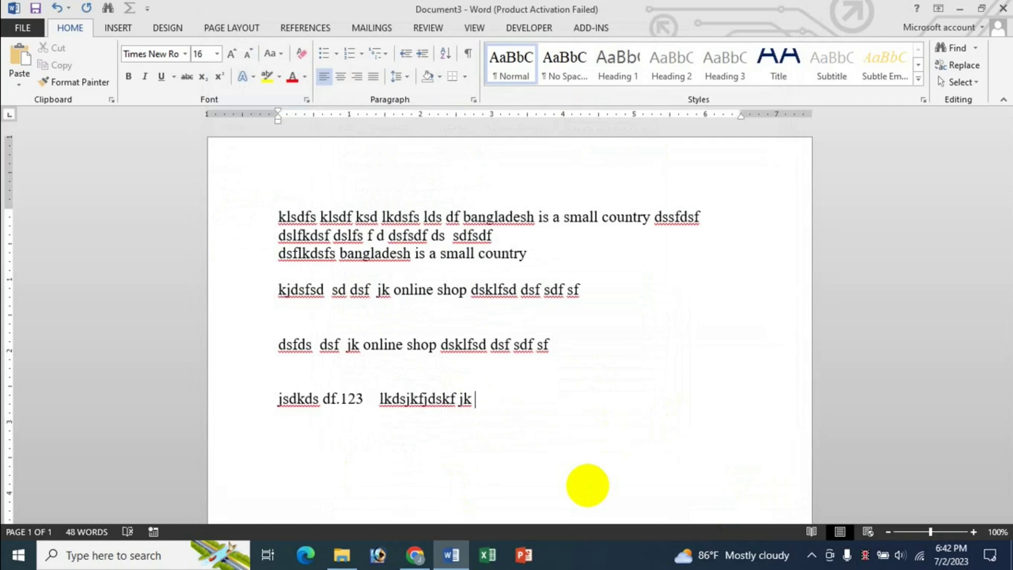
# Step: Reopen AutoCorrect Options from Proofing and recheck 'Replace text as you type'
pyautogui.click(15, 32)
pyautogui.click(55, 360)
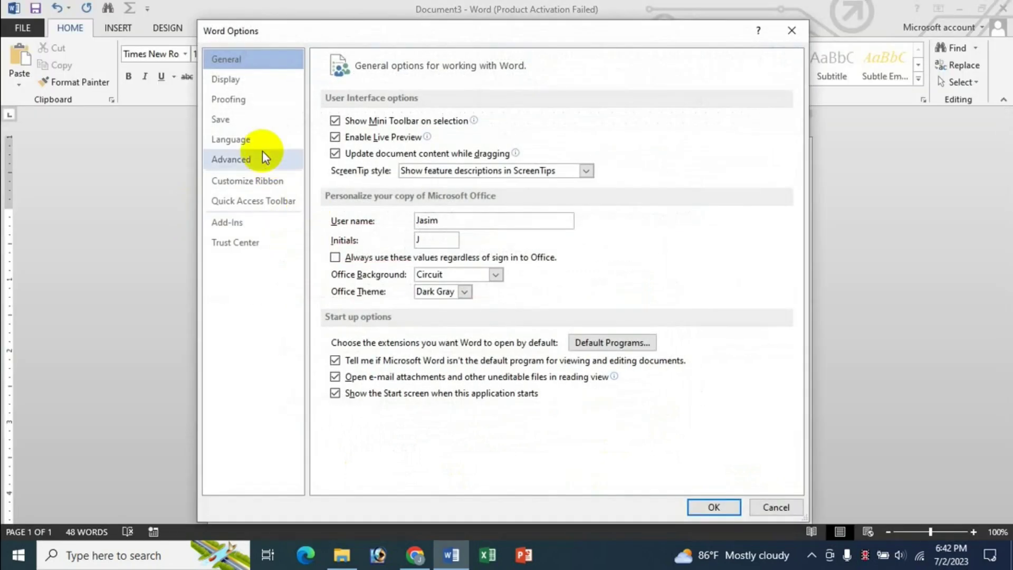
pyautogui.click(248, 100)
pyautogui.click(586, 129)
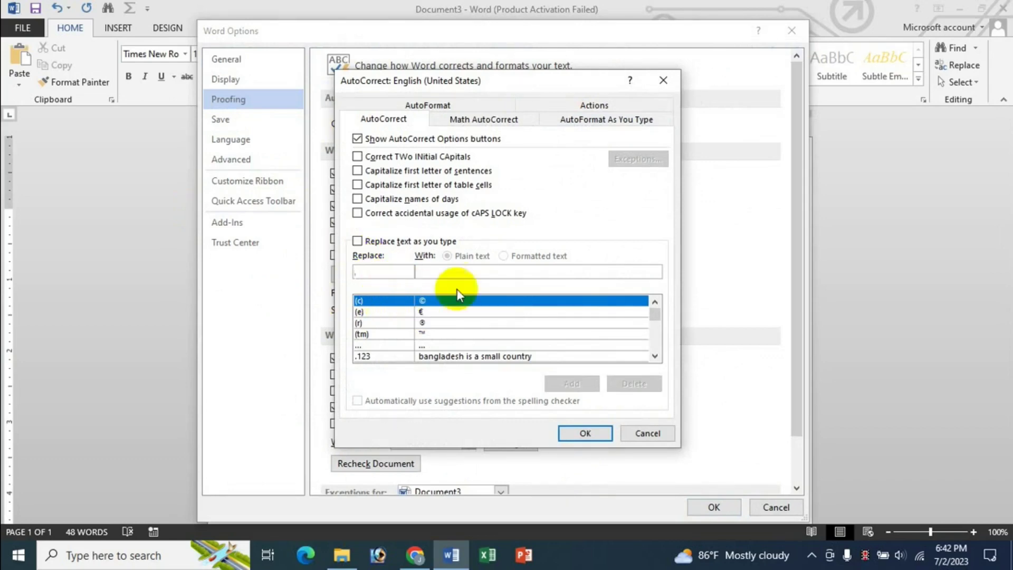
pyautogui.click(358, 241)
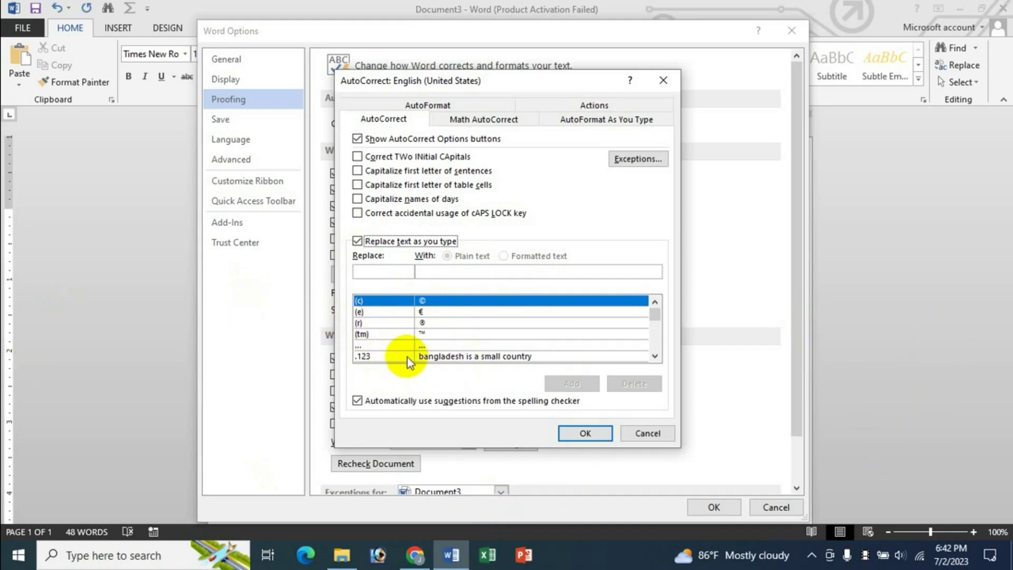
# Step: Delete the 'jk' AutoCorrect entry
pyautogui.click(369, 272)
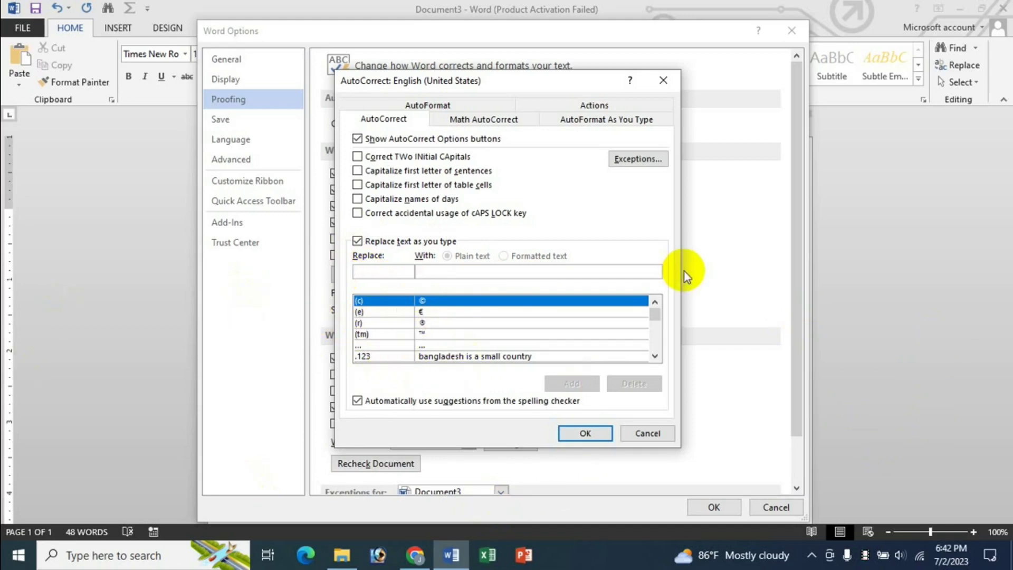
pyautogui.write('jk')
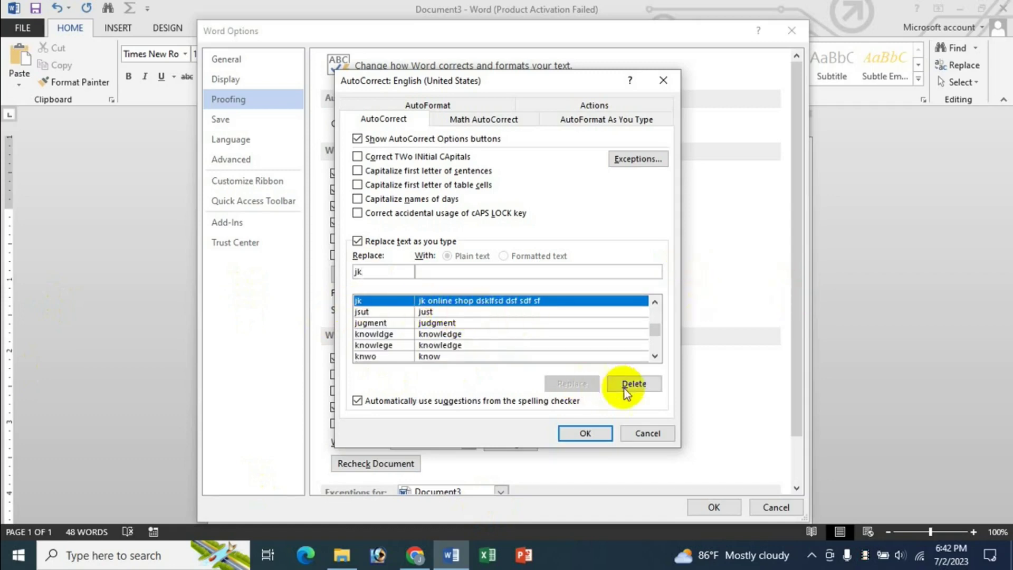
pyautogui.click(641, 386)
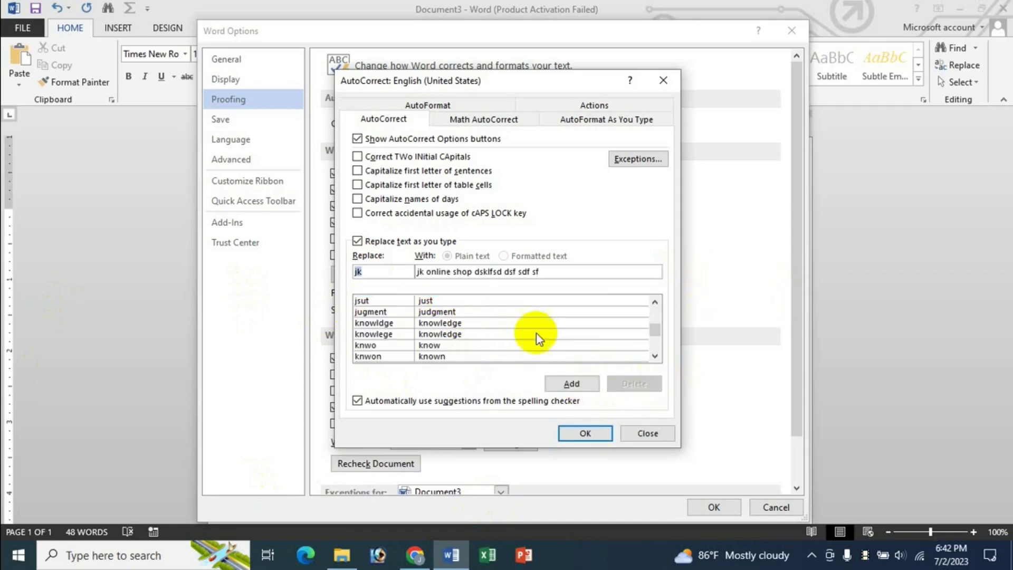
# Step: Delete the '.123' AutoCorrect entry, then confirm AutoCorrect and Word Options with OK
pyautogui.write('.123')
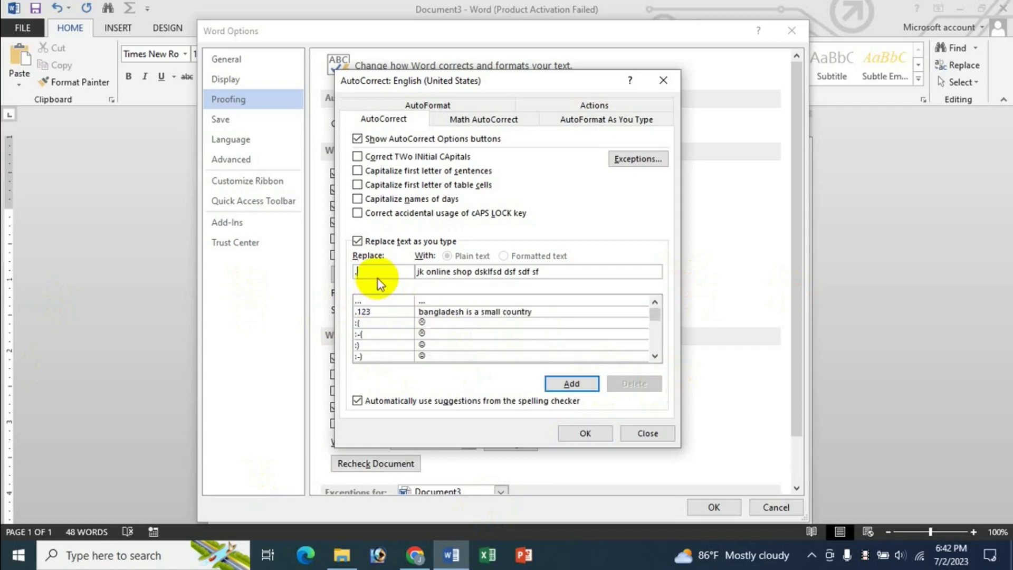
pyautogui.click(505, 300)
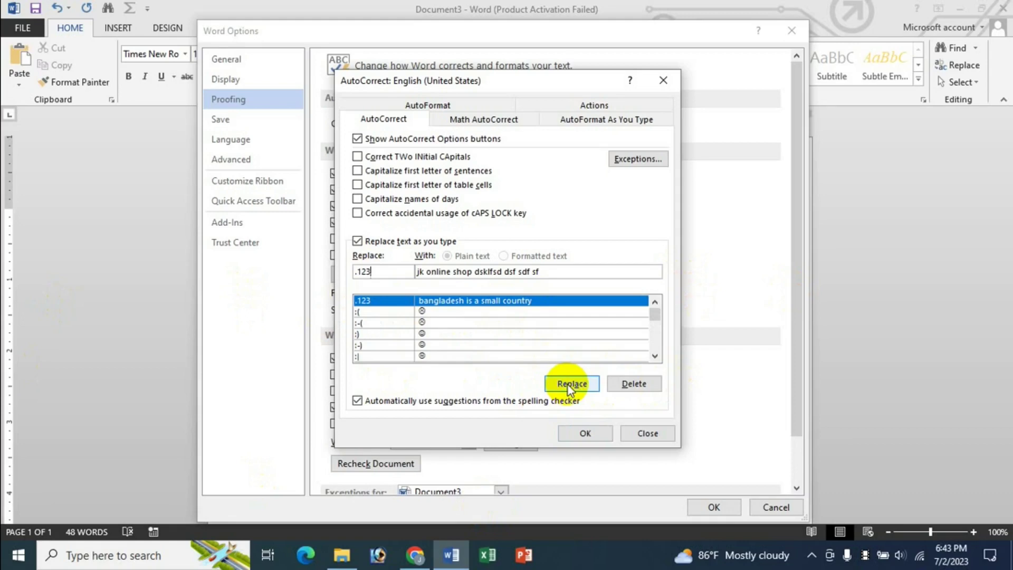
pyautogui.click(631, 383)
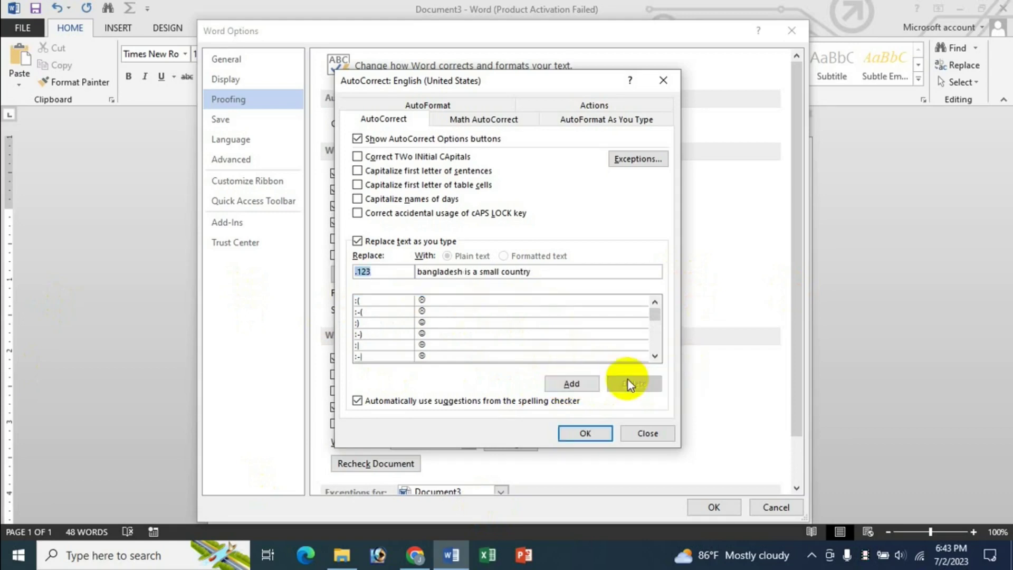
pyautogui.click(568, 434)
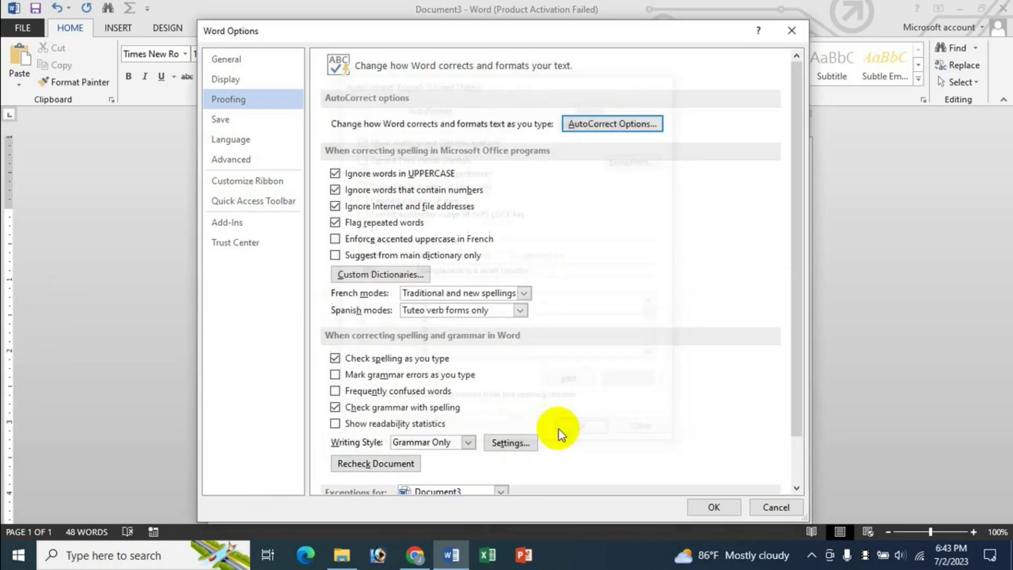
pyautogui.click(711, 508)
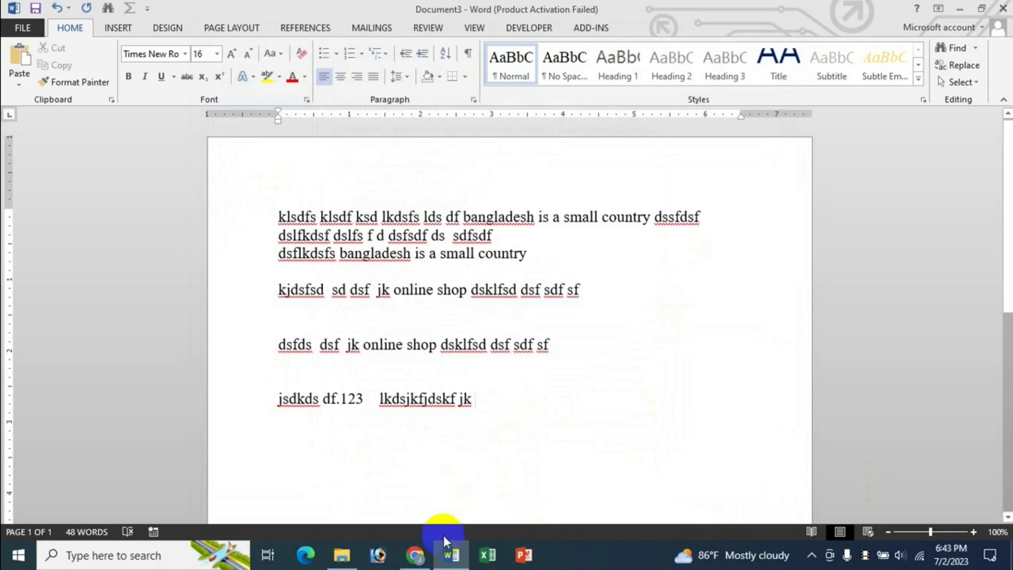
# Step: Switch to Chrome, where the tutorial channel's Videos tab is showing on YouTube
pyautogui.click(415, 555)
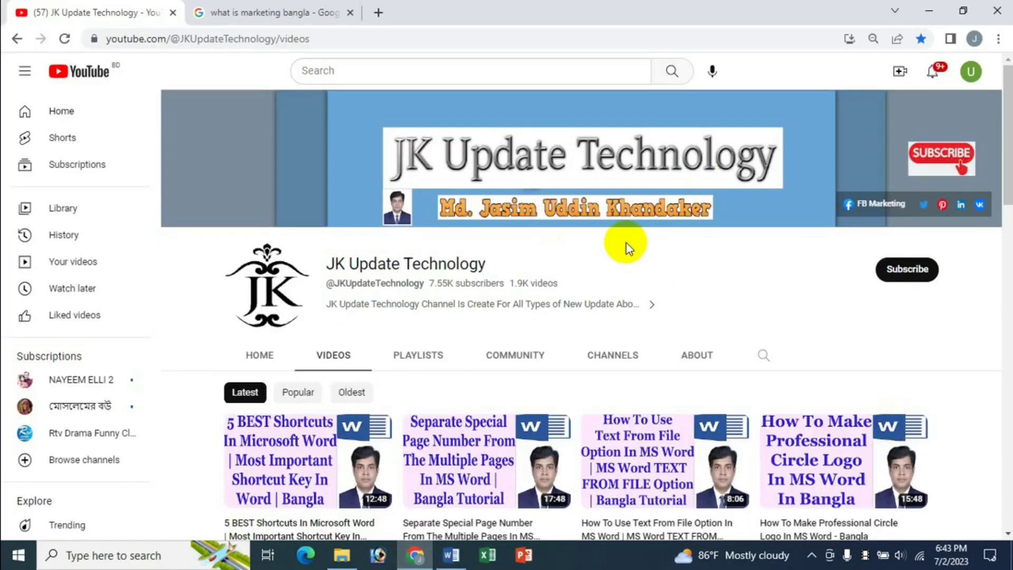